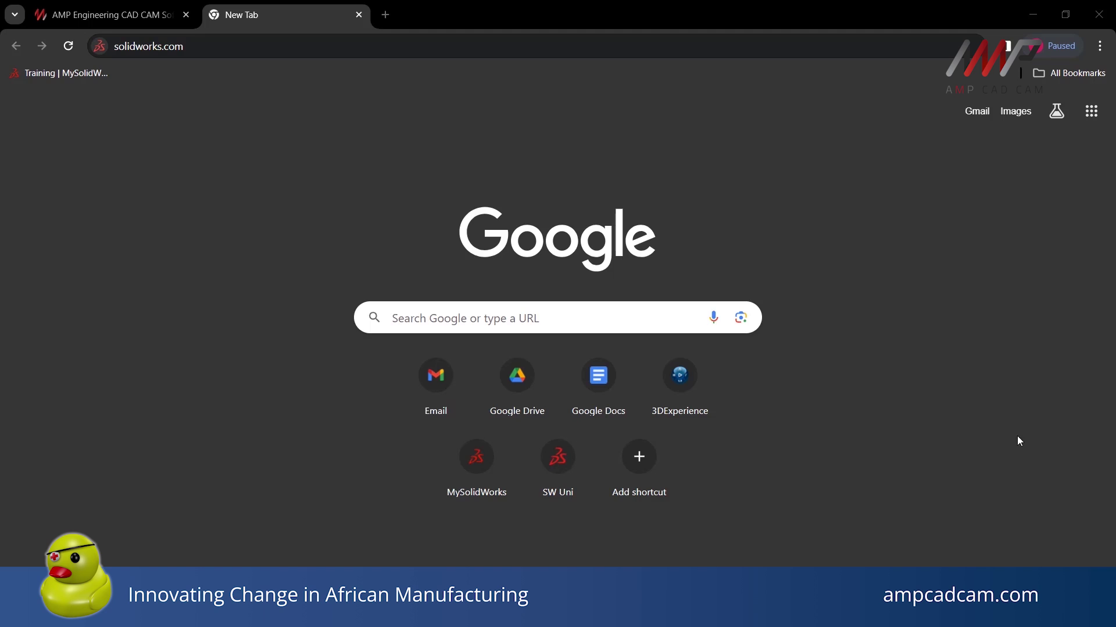
# Step: Load solidworks.com from the browser address bar
pyautogui.click(300, 45)
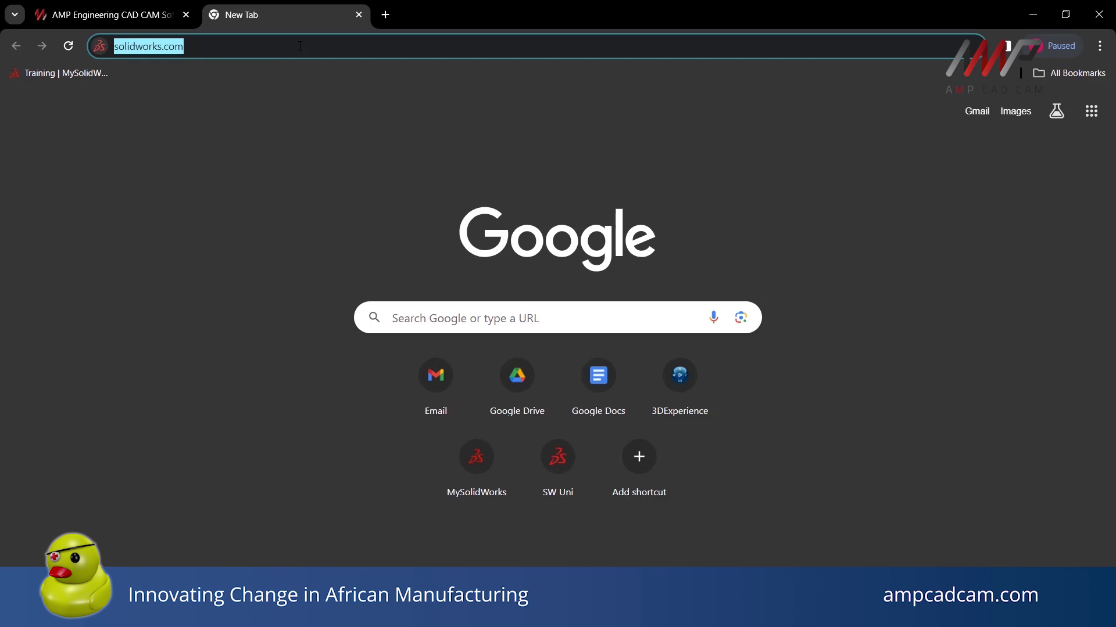
pyautogui.press('Return')
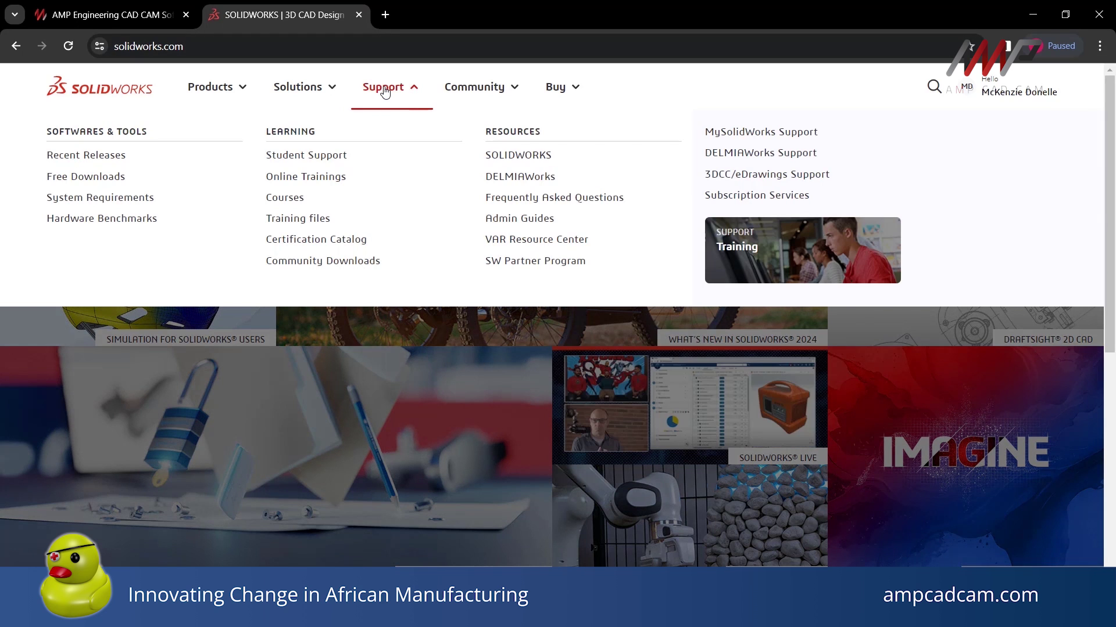
# Step: Go from Support to Resources > Downloads, keeping 2024 as the release version
pyautogui.click(112, 163)
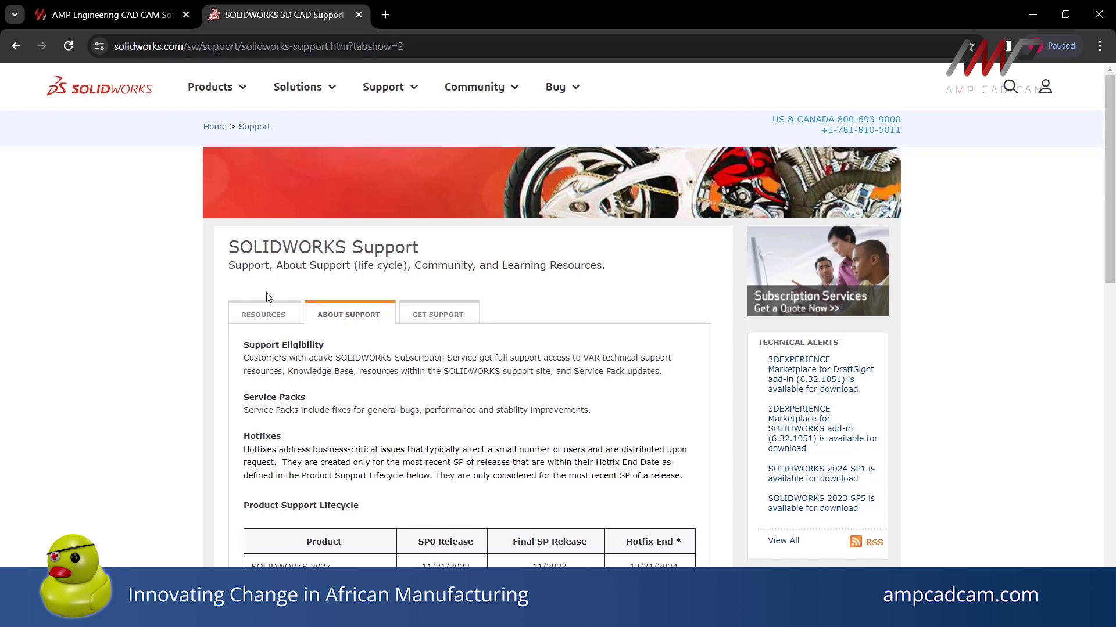
pyautogui.click(277, 319)
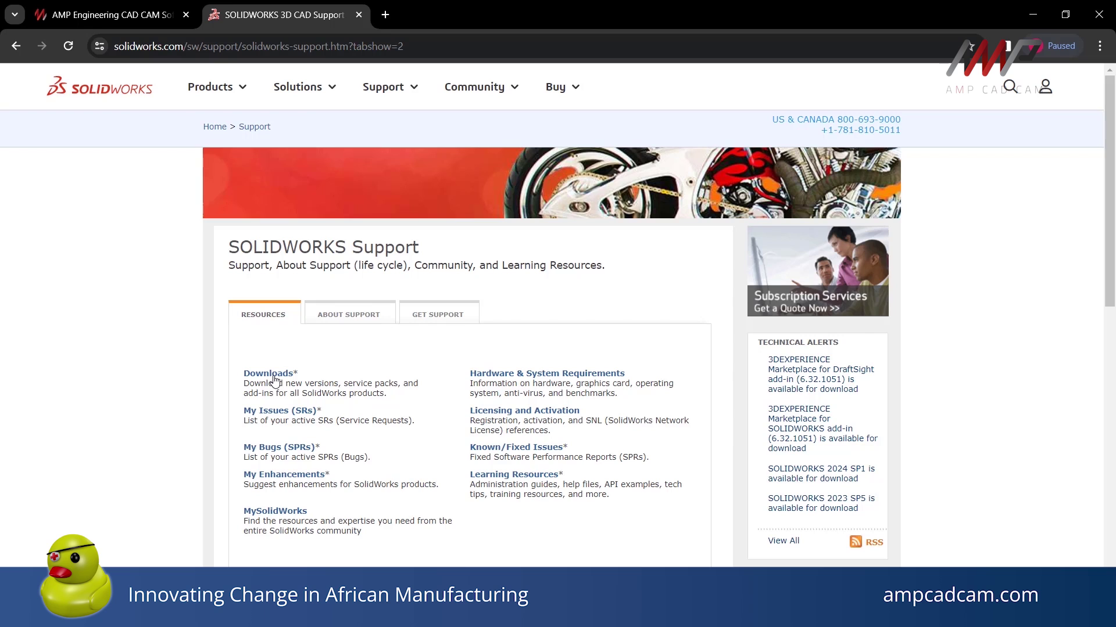
pyautogui.click(273, 377)
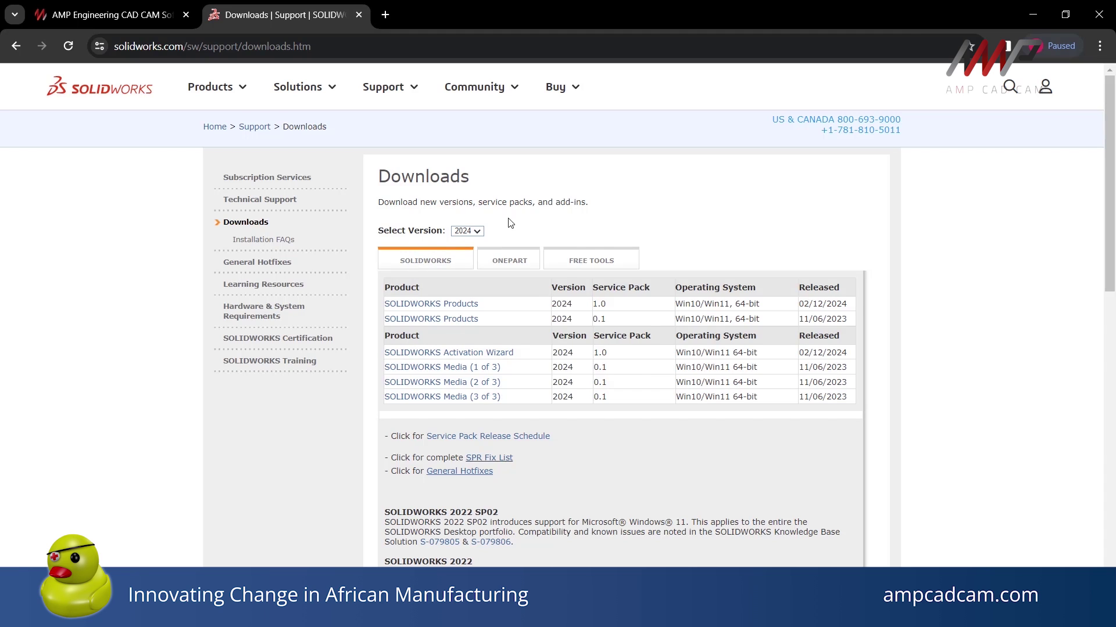
pyautogui.click(478, 234)
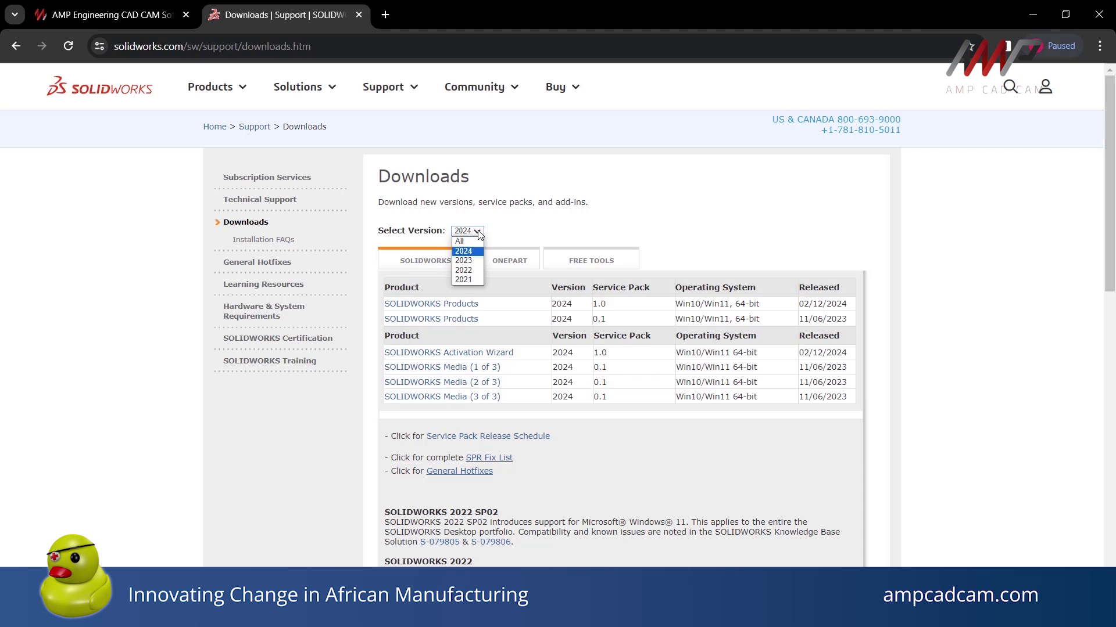
pyautogui.click(479, 234)
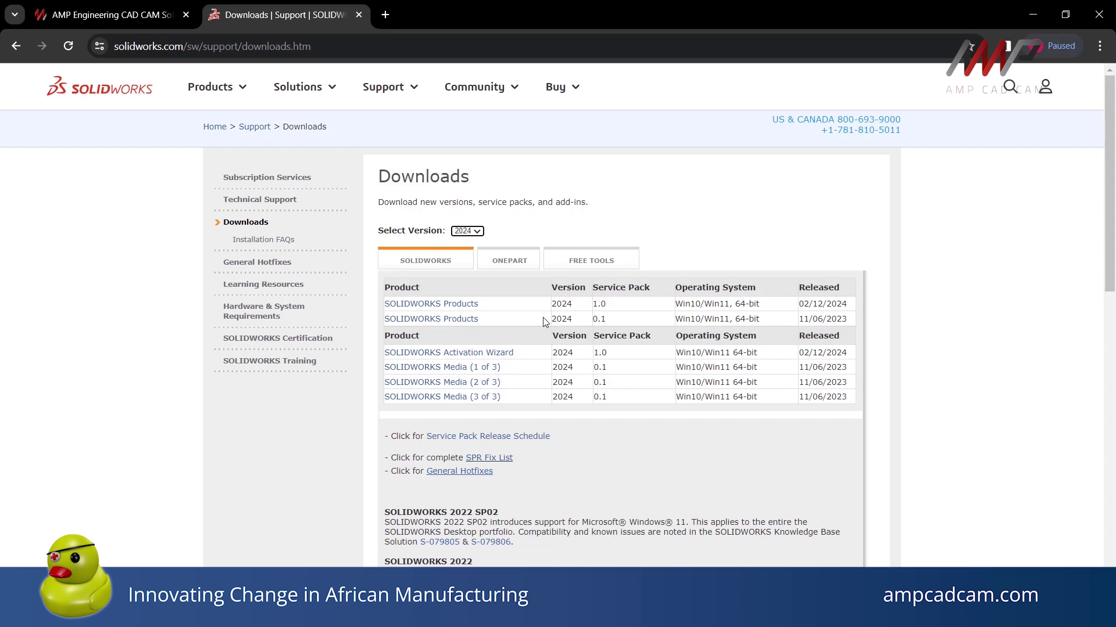
# Step: Choose the SOLIDWORKS Products download for 2024 SP 1.0 to bring up its license agreement
pyautogui.click(465, 305)
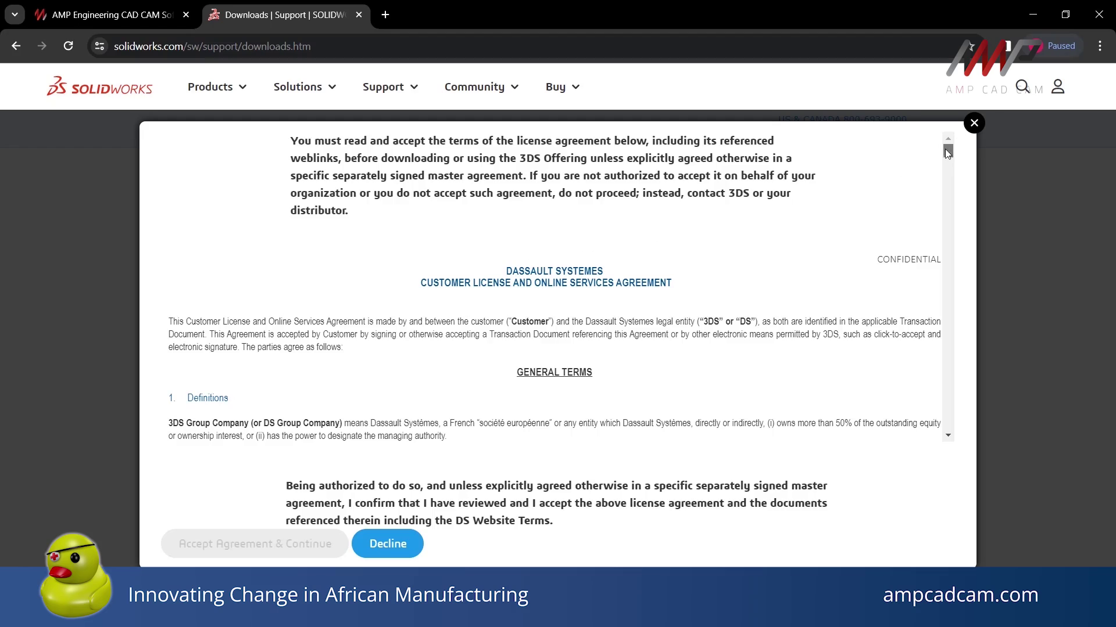
pyautogui.moveTo(946, 153); pyautogui.dragTo(951, 214)
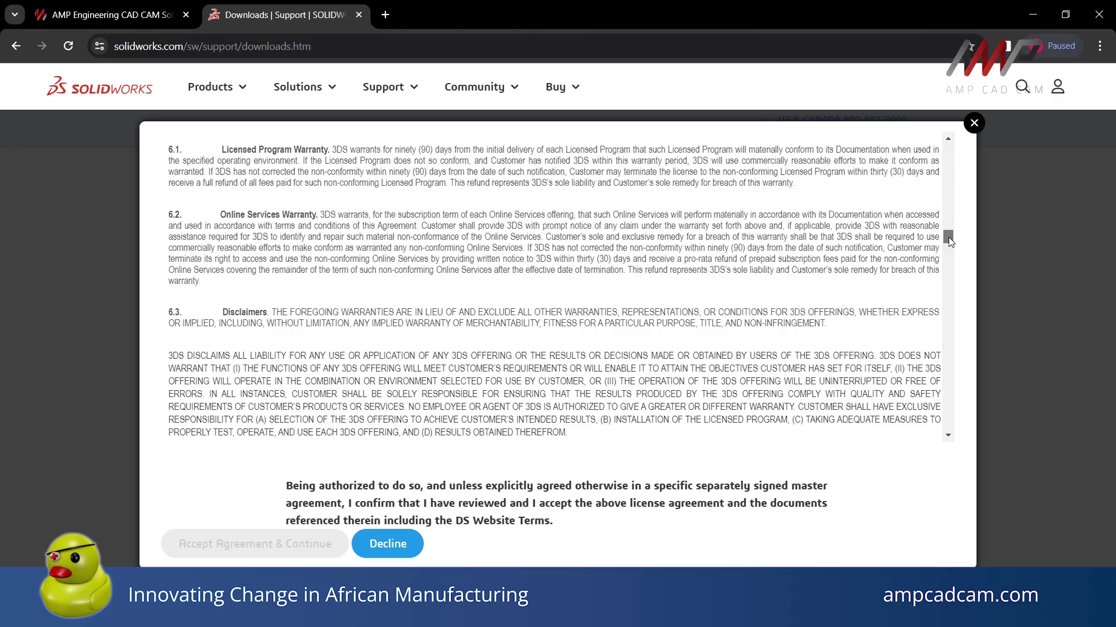
pyautogui.moveTo(951, 214); pyautogui.dragTo(936, 453)
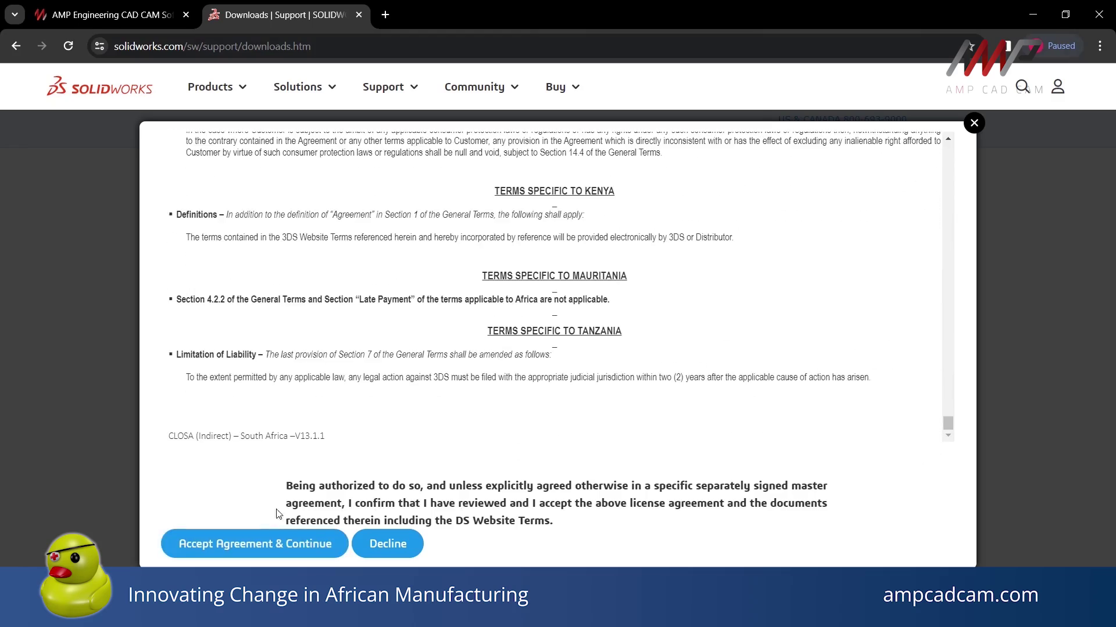
# Step: Accept the agreement and download SolidWorksSetup.exe for 2024 Service Pack 1.0
pyautogui.click(286, 547)
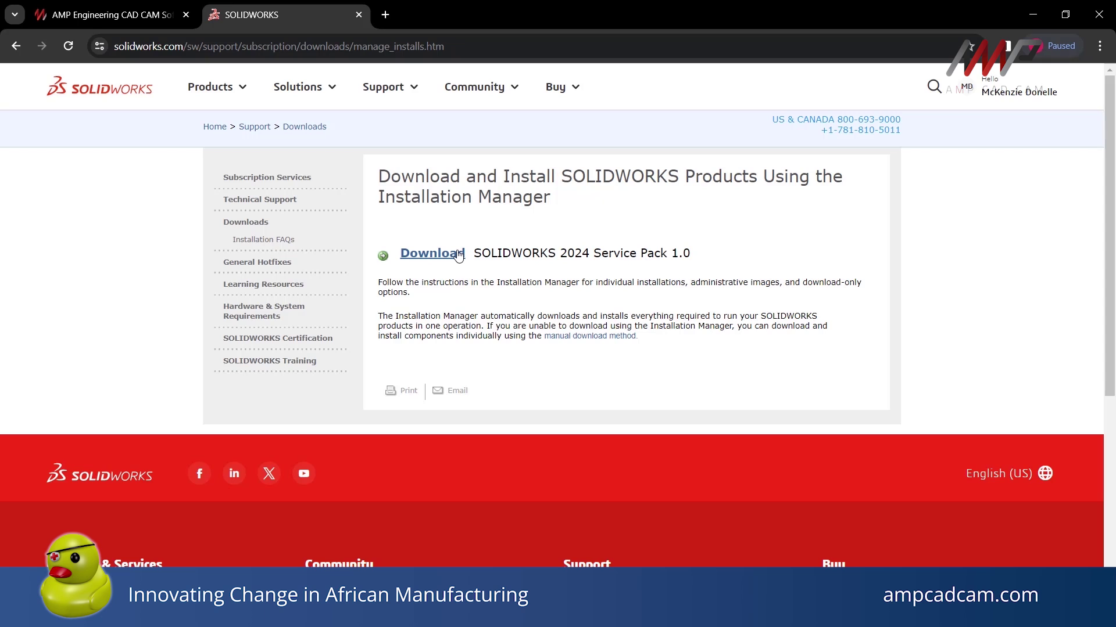
pyautogui.click(458, 256)
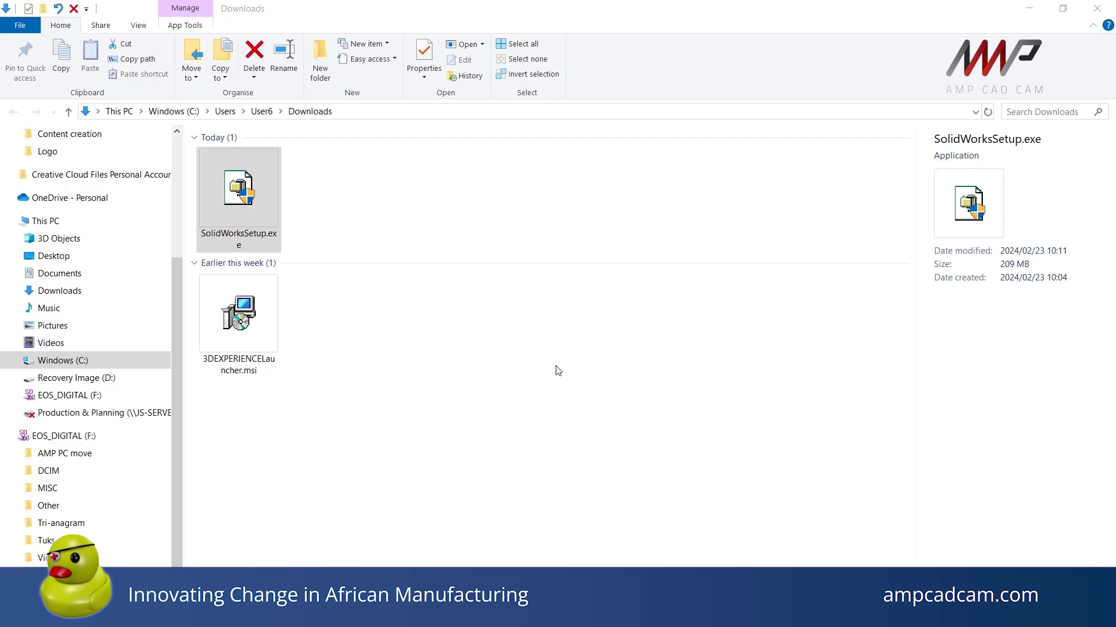
# Step: Run SolidWorksSetup.exe from Downloads and unzip it with the WinZip Self-Extractor
pyautogui.click(221, 204)
pyautogui.doubleClick(222, 203)
pyautogui.click(646, 270)
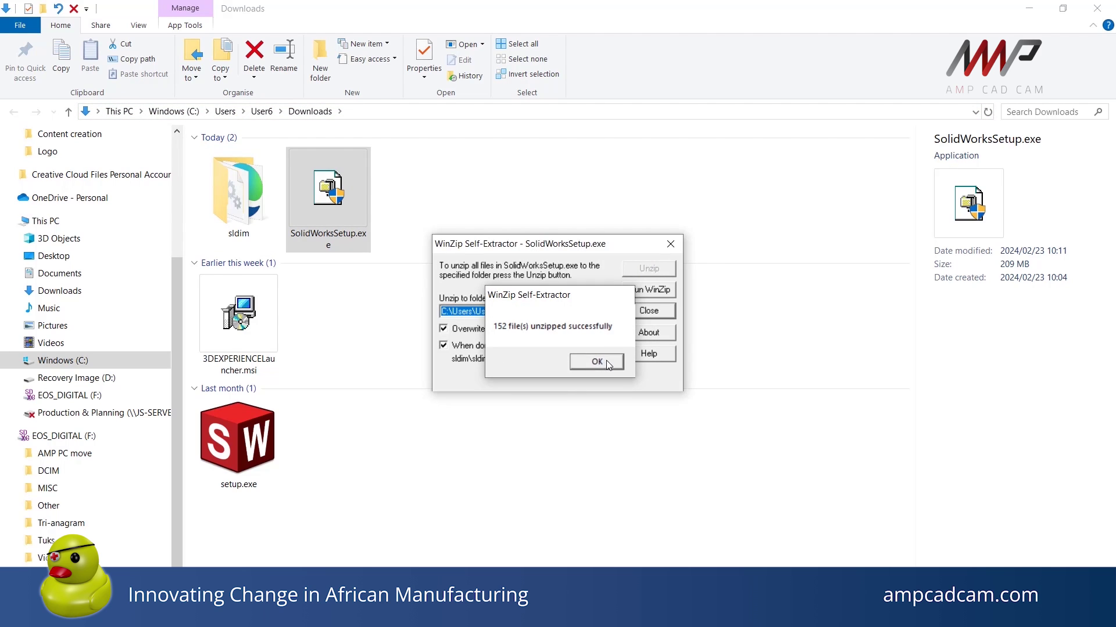
pyautogui.click(606, 360)
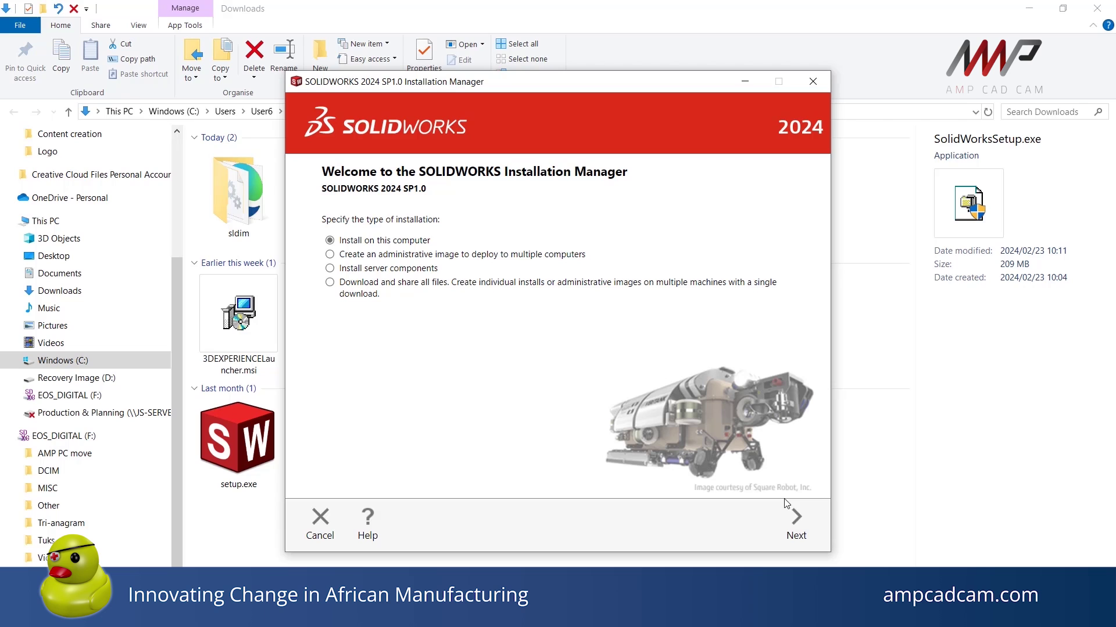
# Step: Continue with 'Install on this computer' past the serial number page to the Summary
pyautogui.click(796, 524)
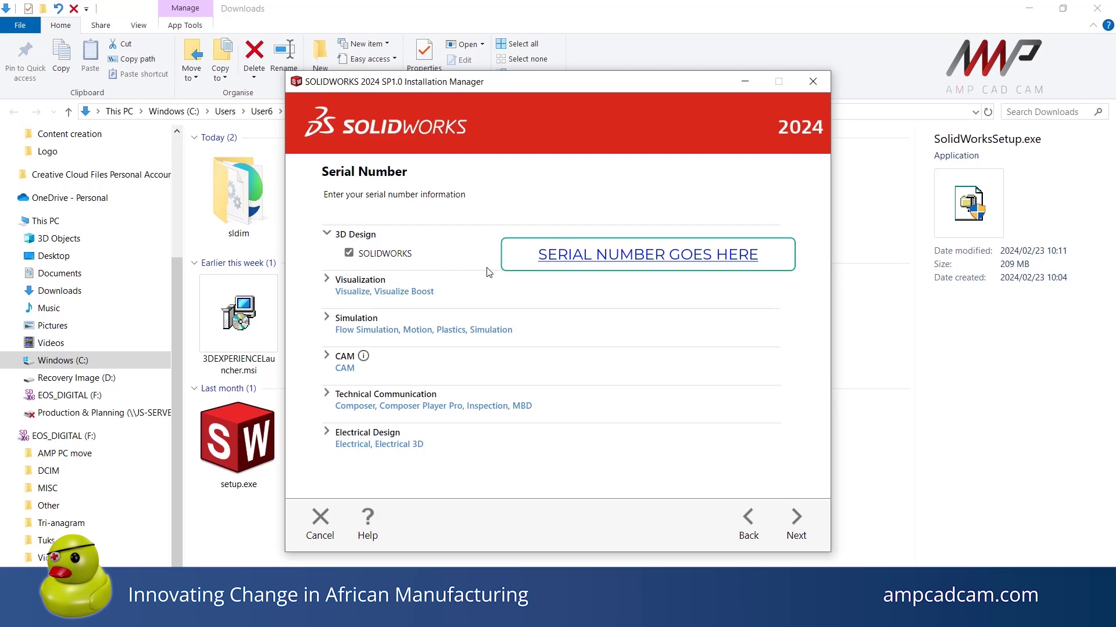
pyautogui.click(796, 521)
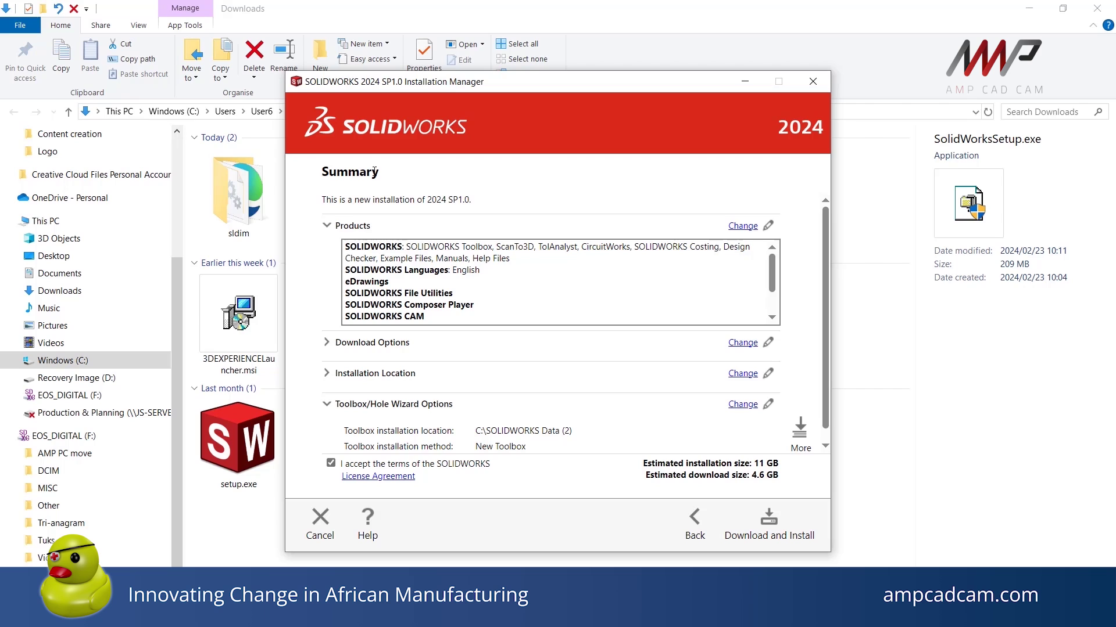
pyautogui.click(744, 225)
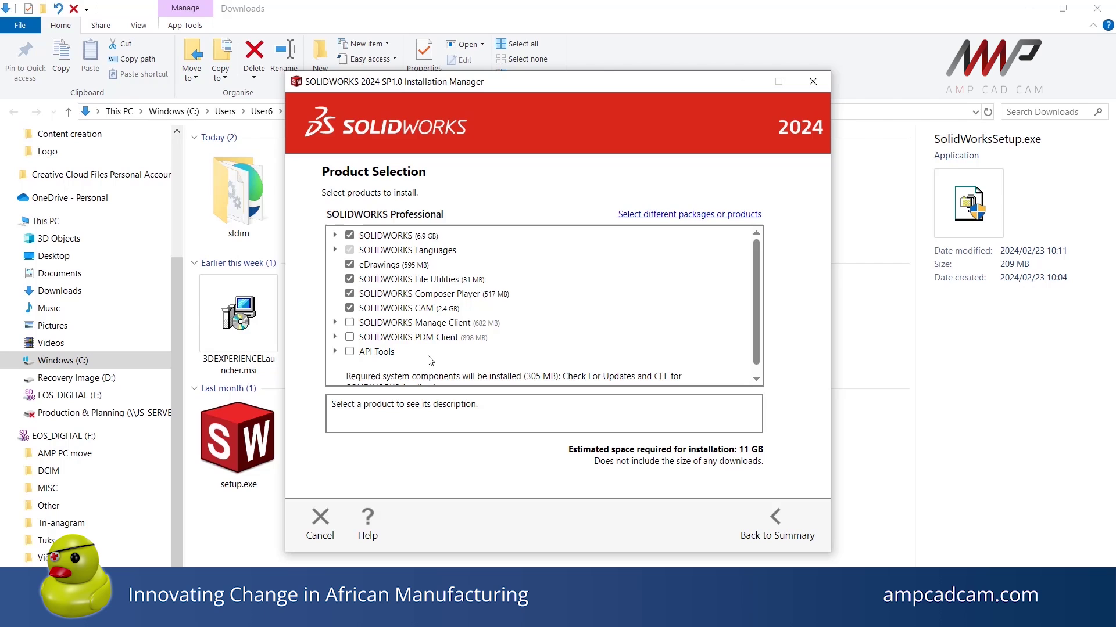
pyautogui.click(350, 308)
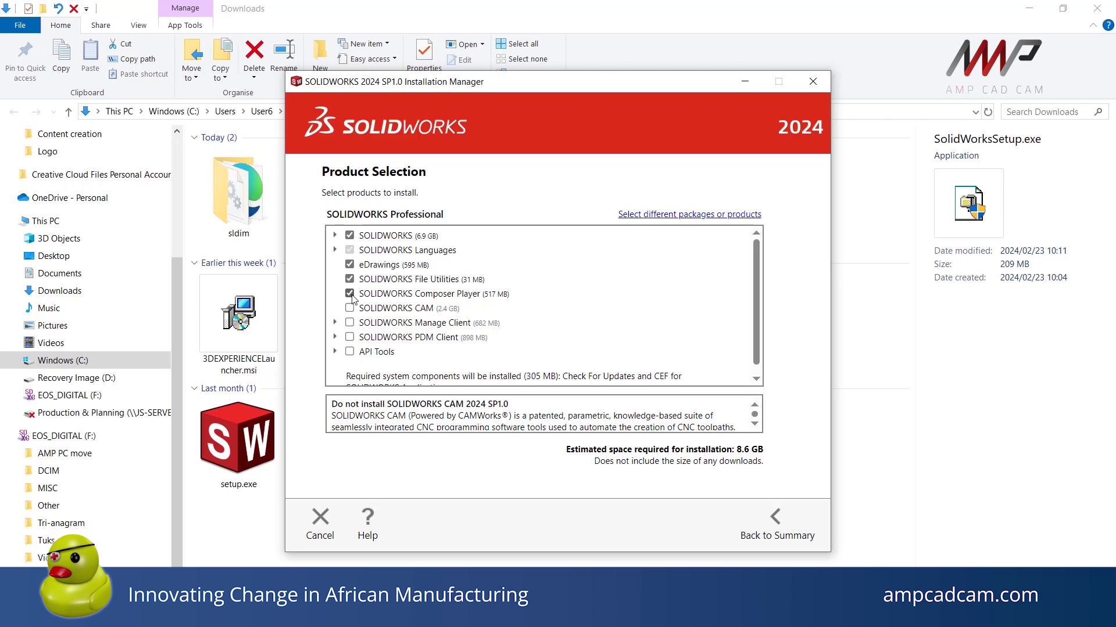
pyautogui.click(351, 295)
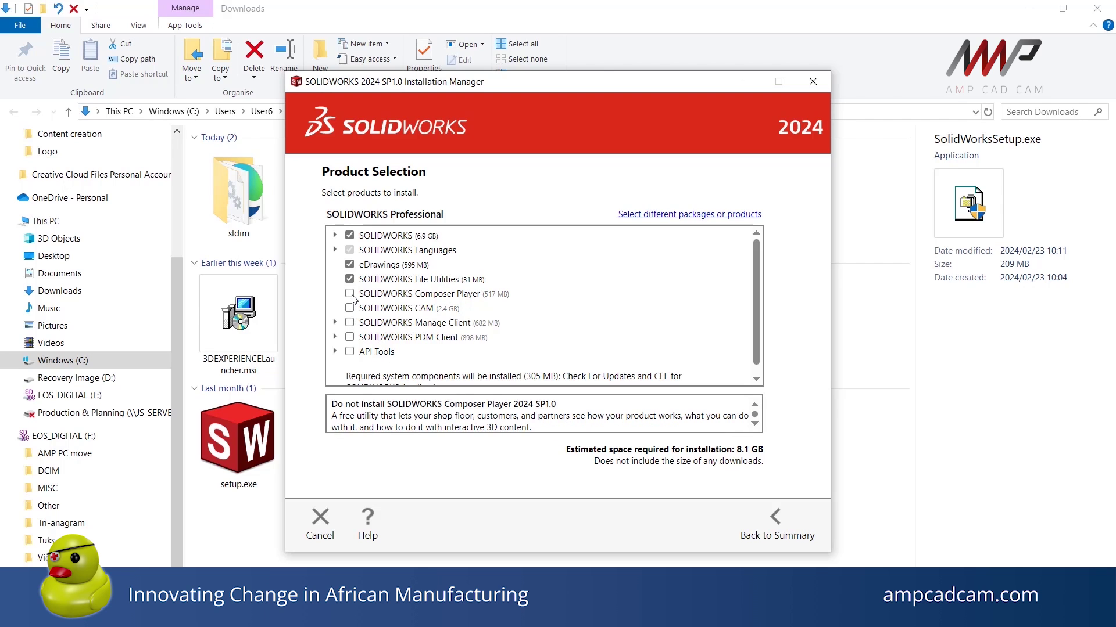
pyautogui.click(350, 294)
pyautogui.click(349, 308)
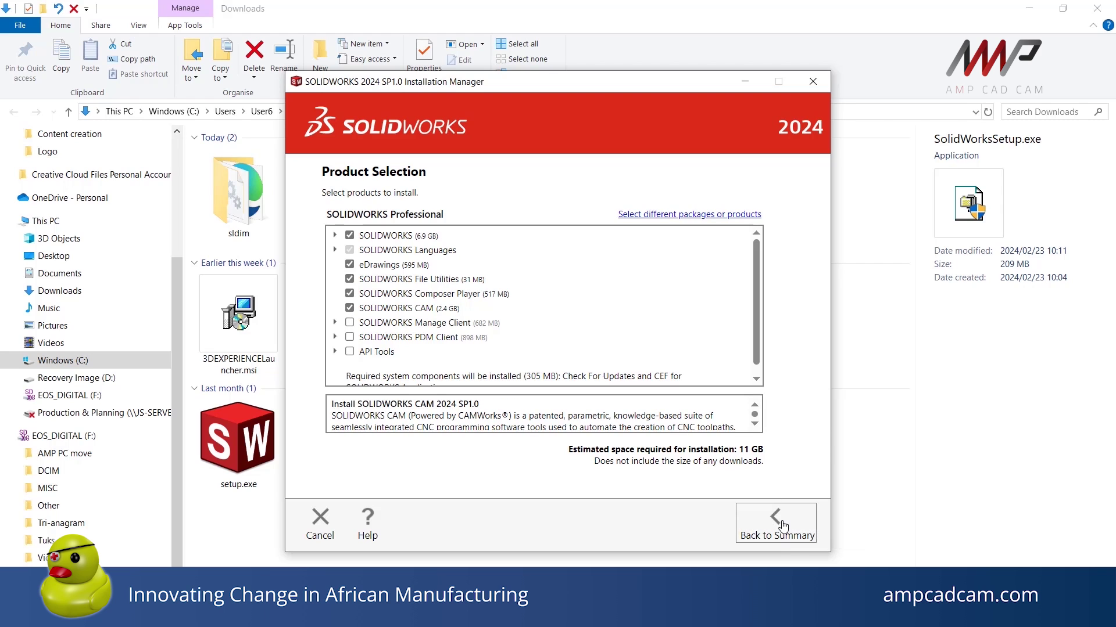
pyautogui.click(782, 525)
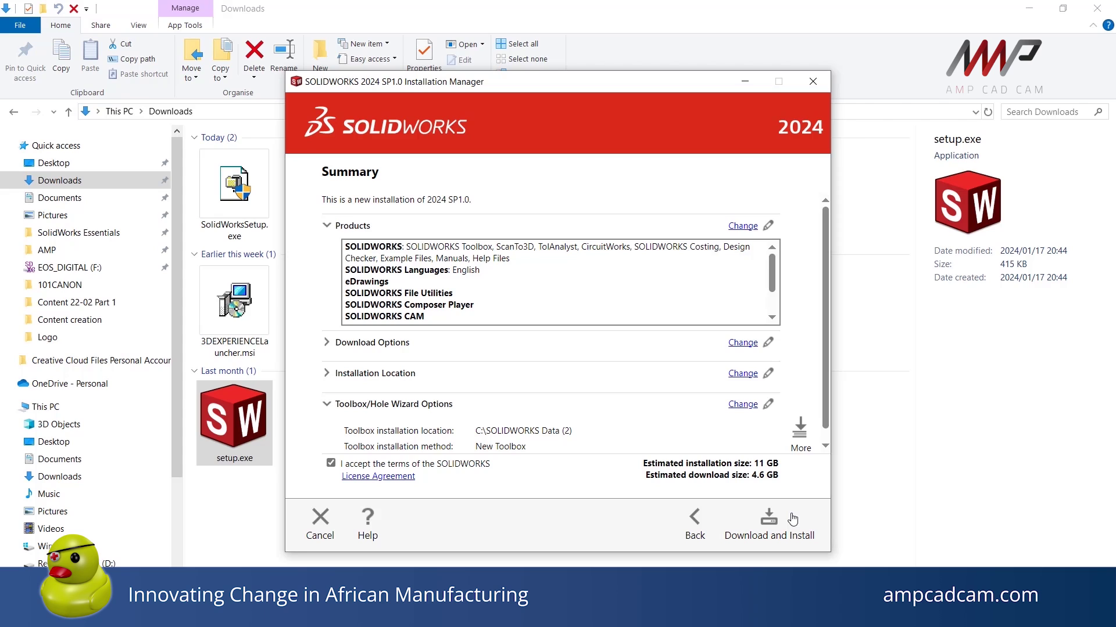
# Step: Start Download and Install for SOLIDWORKS 2024 SP1.0 and let it finish
pyautogui.click(781, 524)
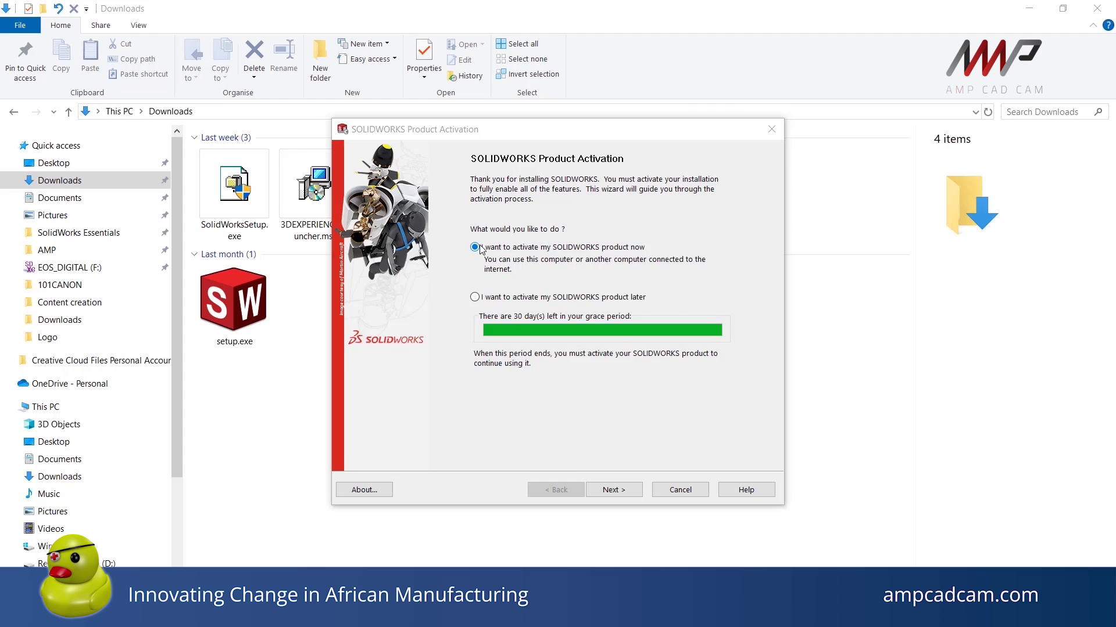
# Step: Activate all products now, automatically over the Internet
pyautogui.click(623, 492)
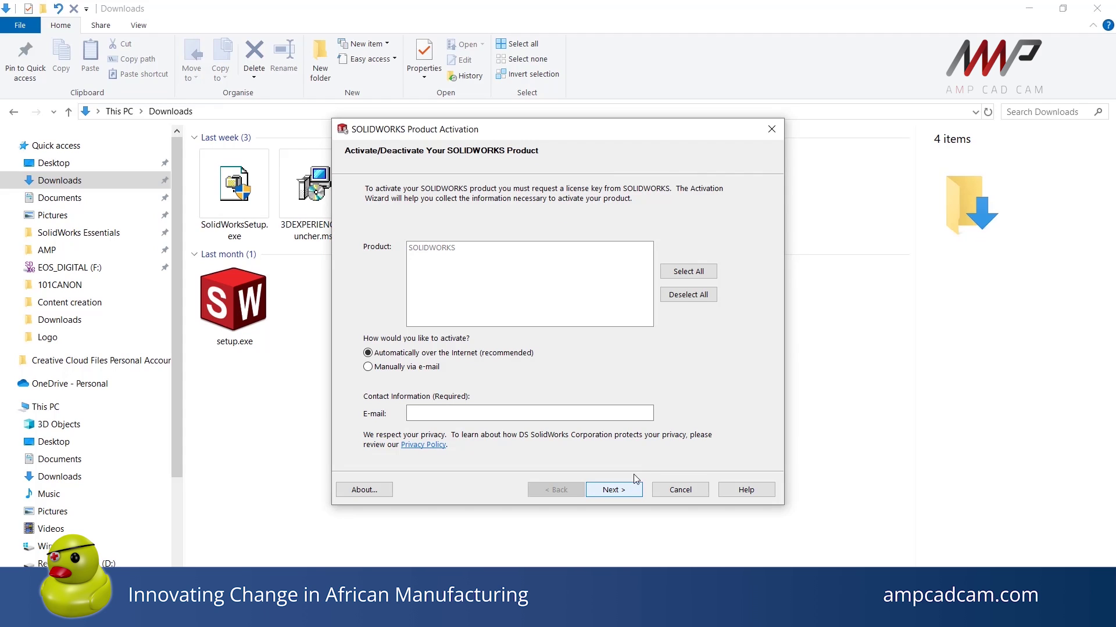
pyautogui.click(697, 275)
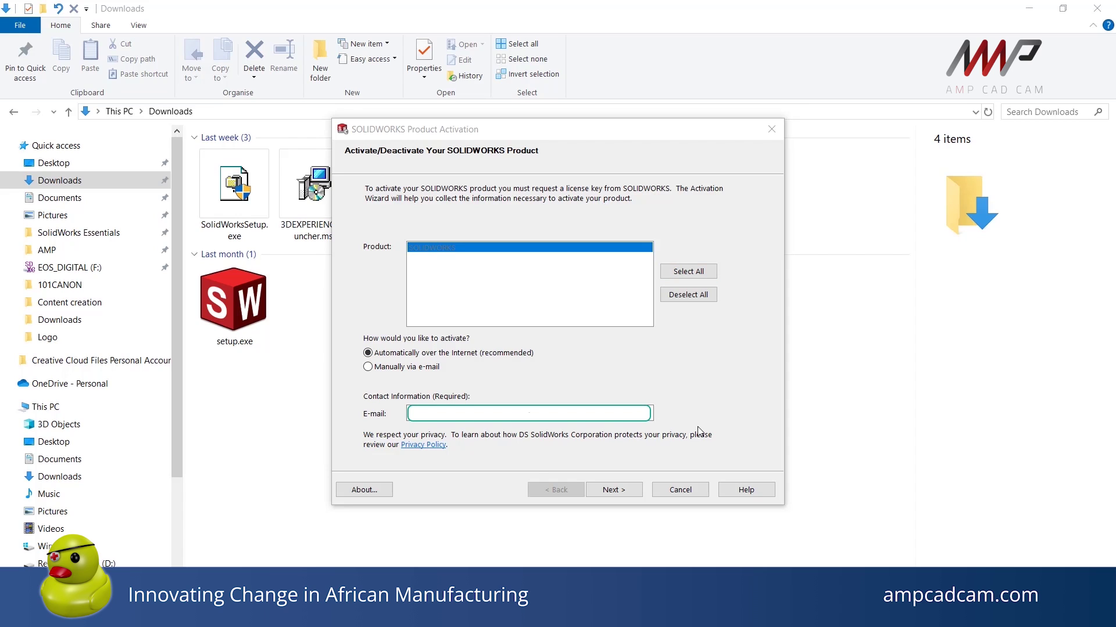
pyautogui.click(623, 492)
pyautogui.click(623, 491)
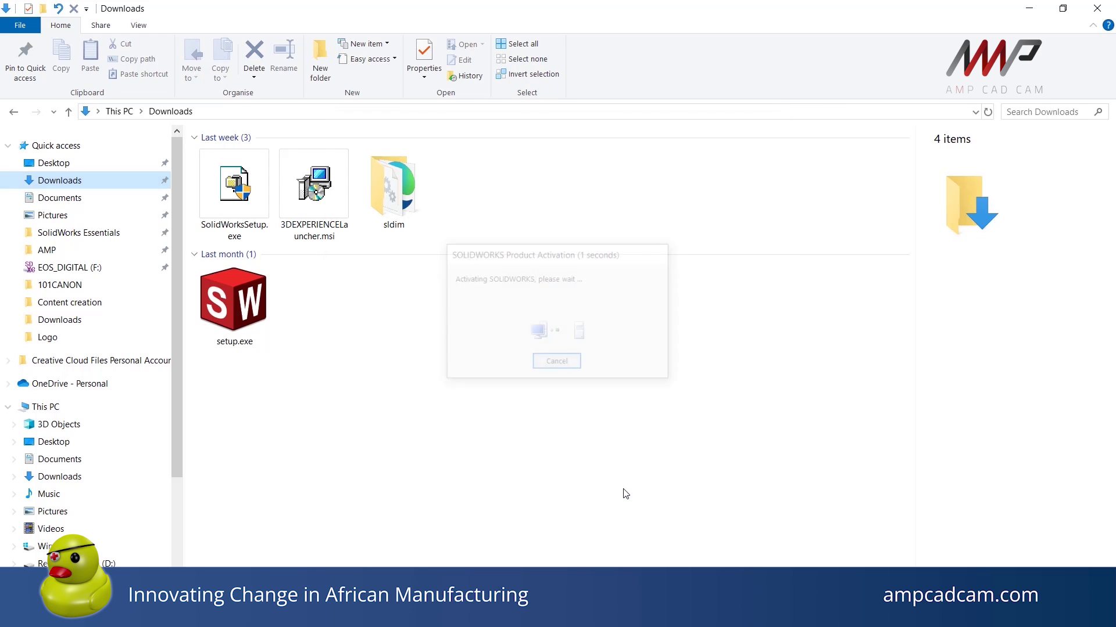